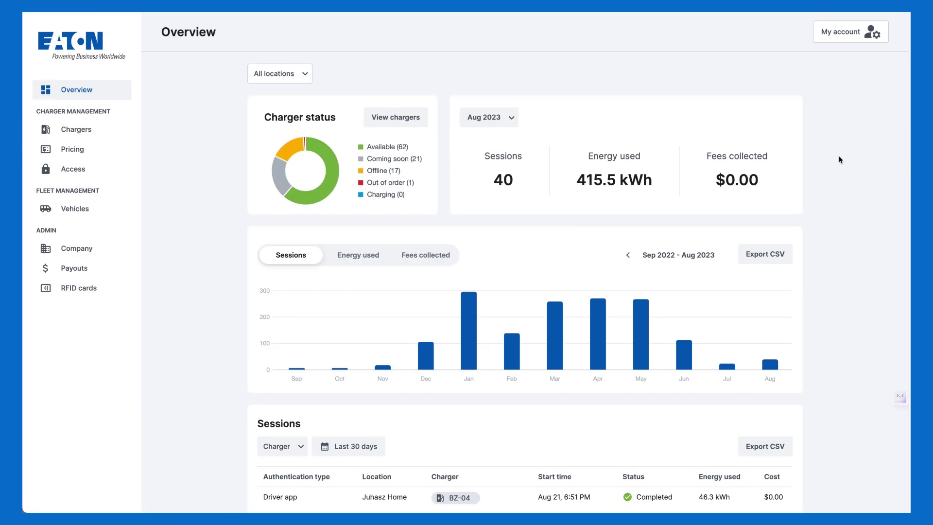
From the Access settings, start a new blank Make charger private form.
left_click(70, 170)
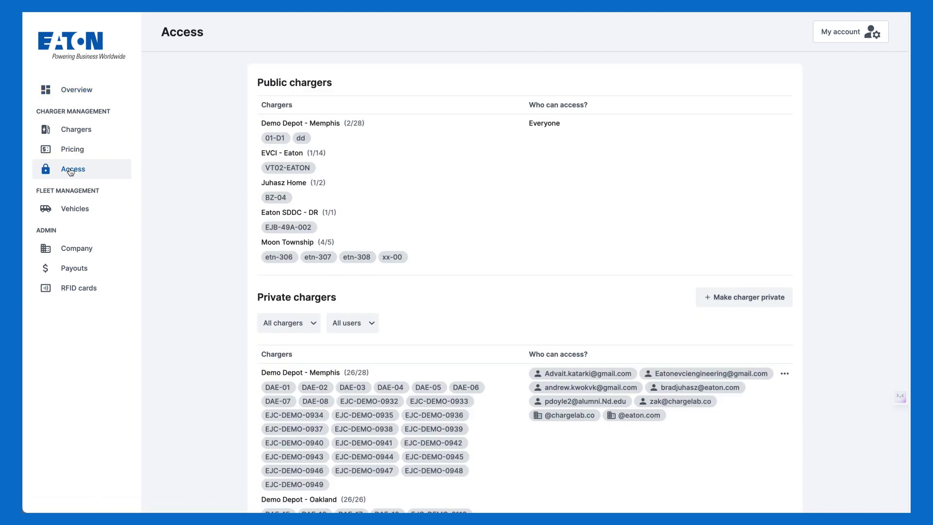
left_click(742, 298)
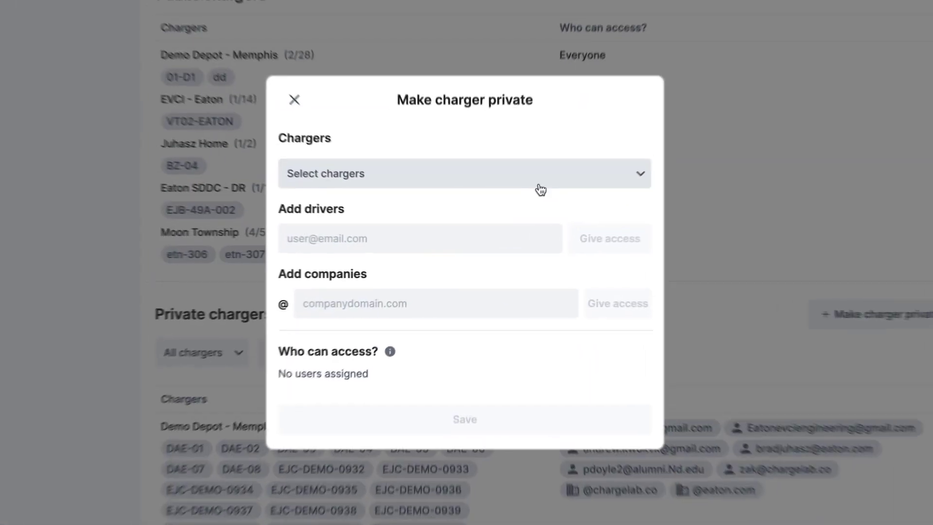
Select charger 01-D1 for the private charger group.
left_click(511, 206)
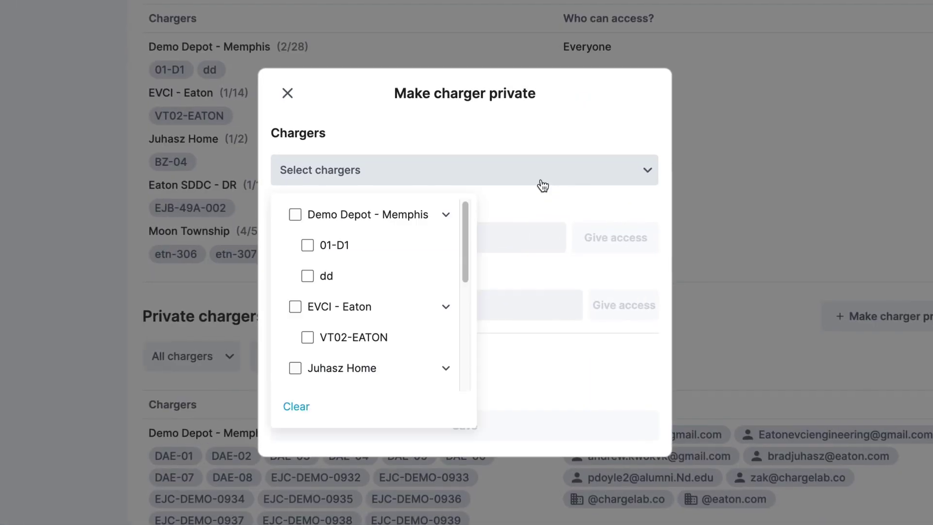
left_click(341, 243)
left_click(517, 208)
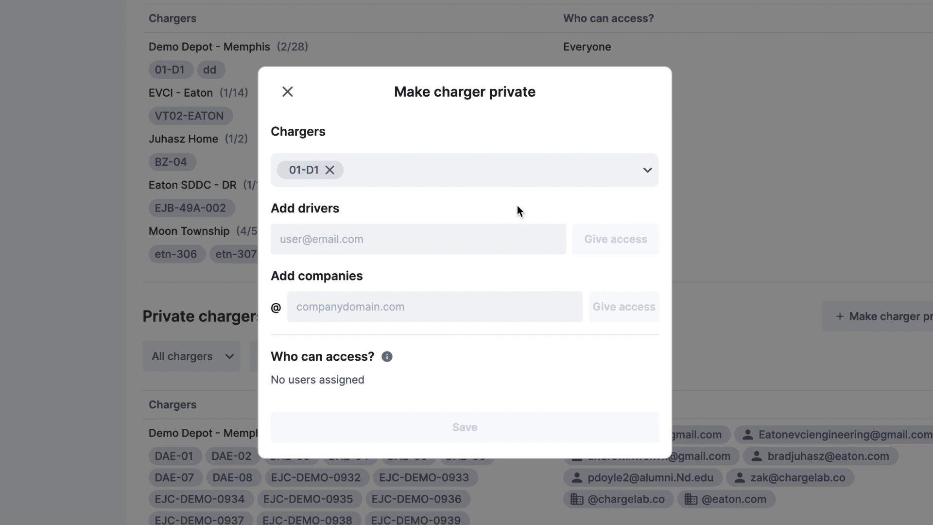
Enter a sample driver address in Add drivers, then clear it again.
left_click(508, 226)
type("user")
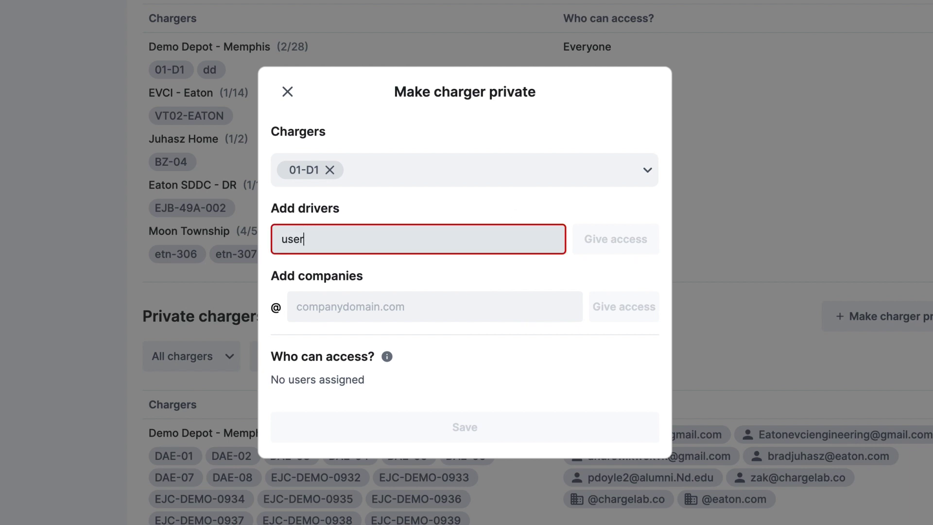
type("@company.com")
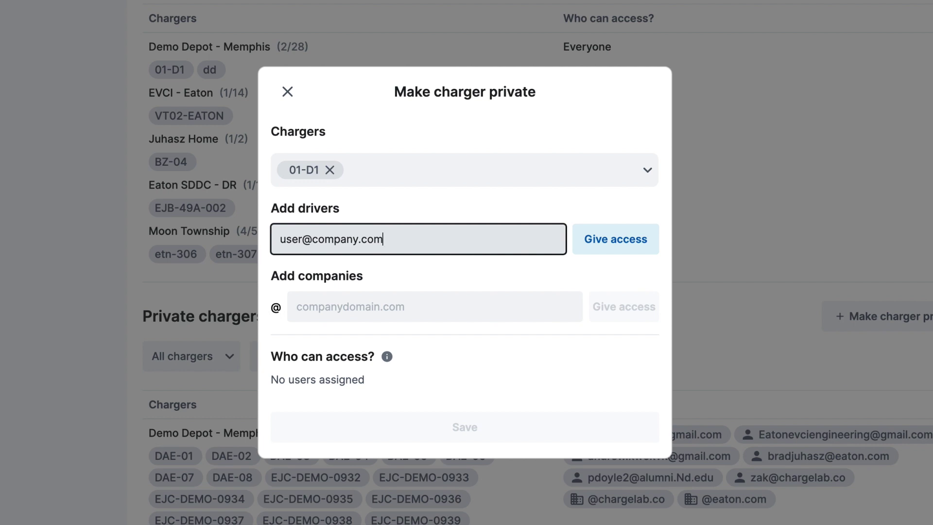
key("ctrl+a")
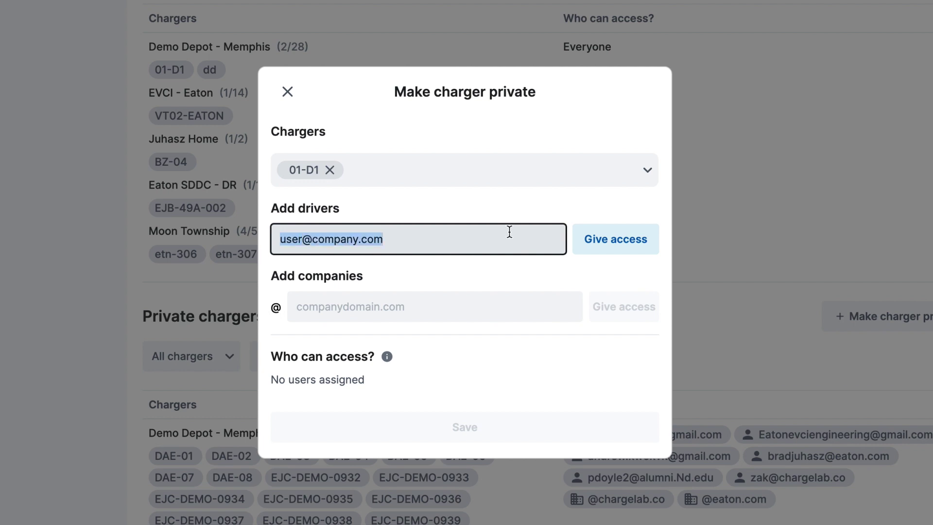
key("BackSpace")
Grant the company.com domain access to 01-D1 and save the private group.
left_click(438, 299)
type("company")
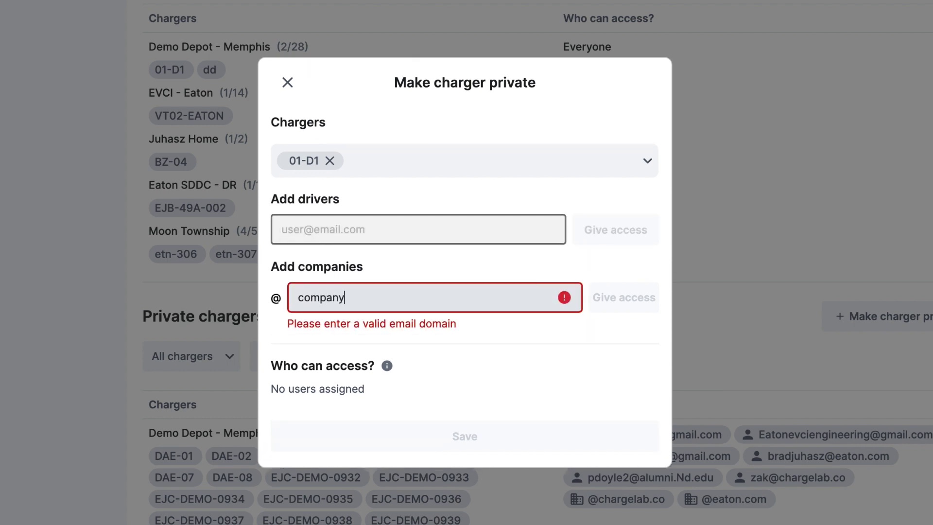
type(".com")
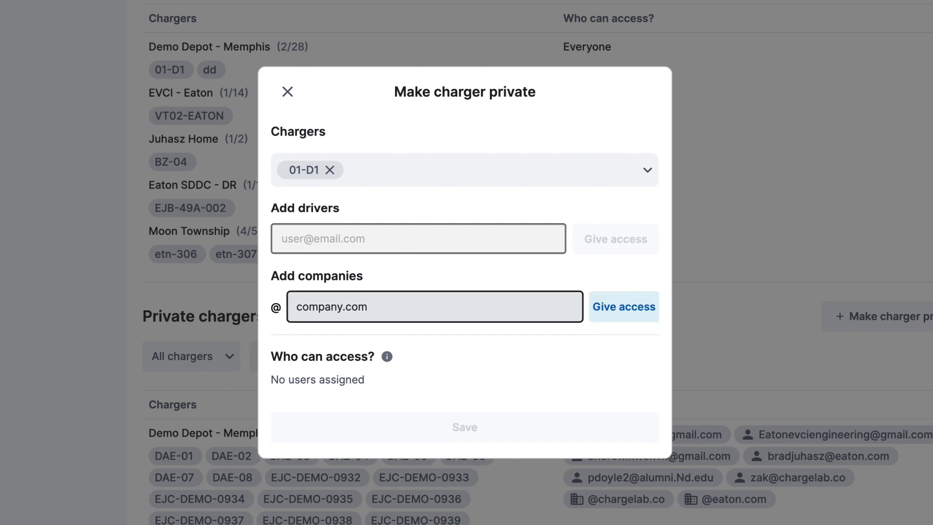
left_click(623, 304)
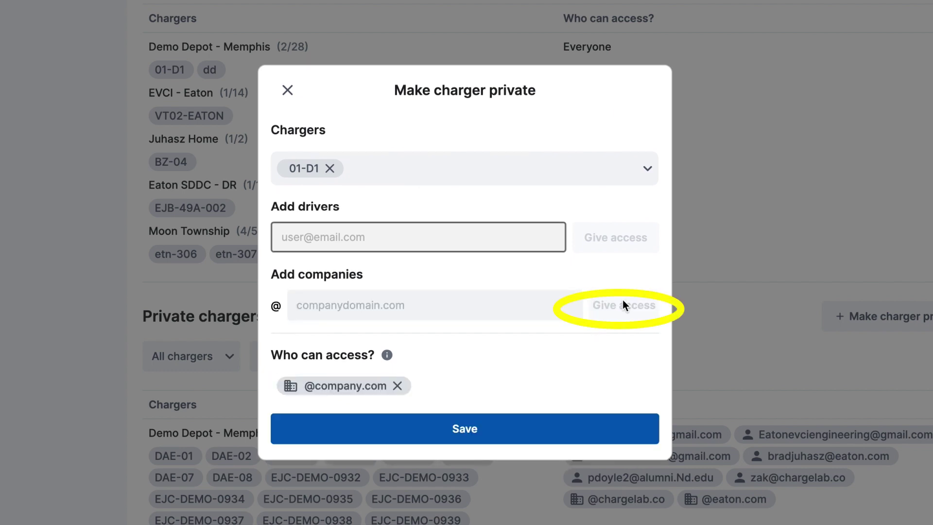
left_click(492, 432)
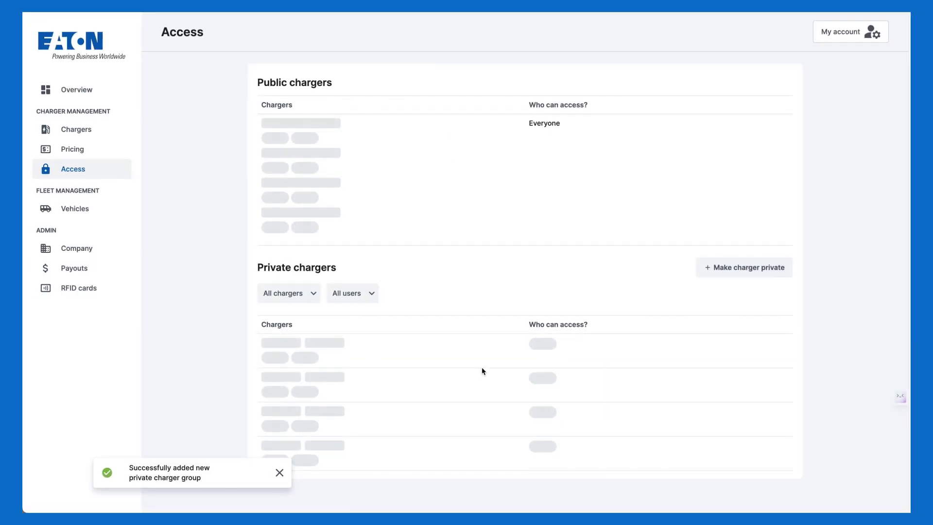
Open the options menu for the new Demo Depot - Memphis private group.
left_click(786, 376)
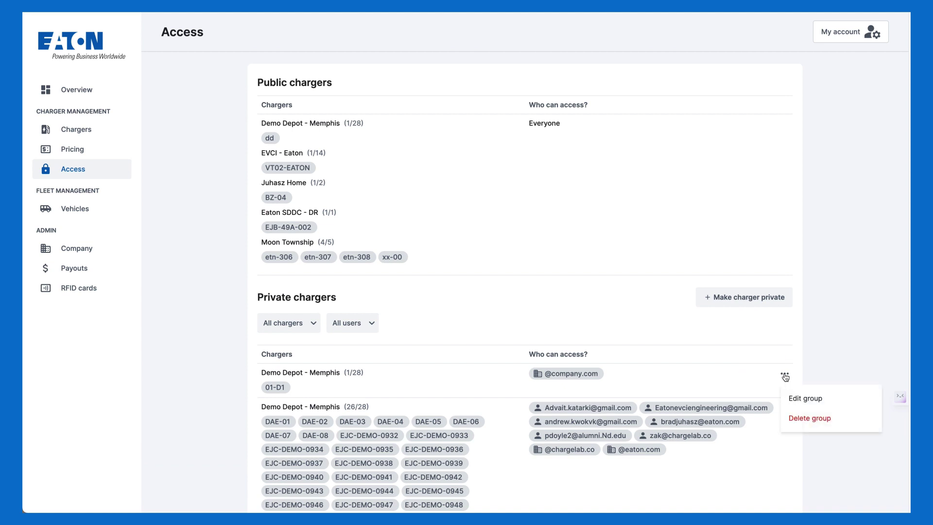